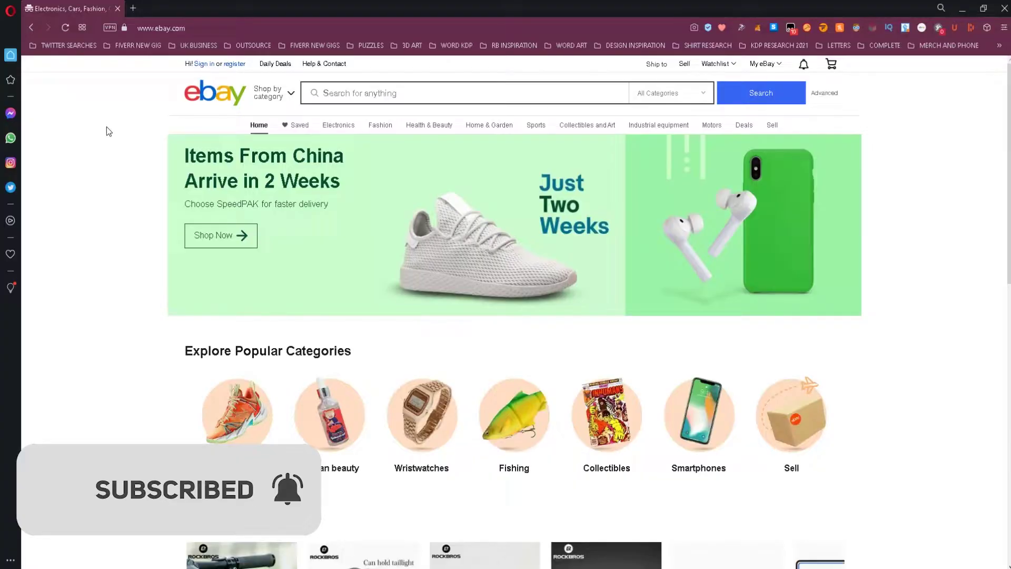
pyautogui.scroll(-2, 109, 132)
pyautogui.scroll(-2, 107, 131)
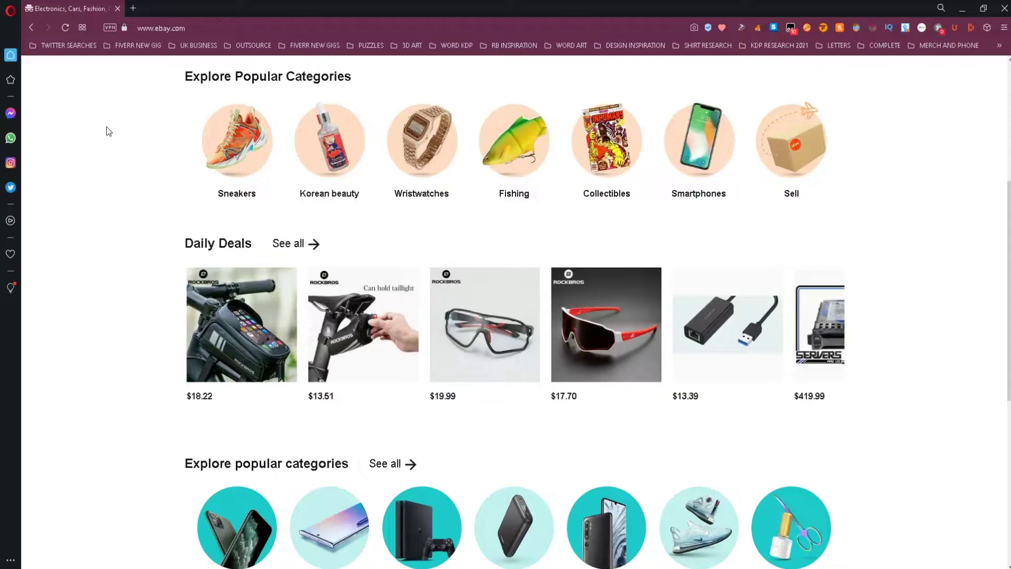
pyautogui.scroll(-2, 109, 132)
pyautogui.scroll(-2, 108, 132)
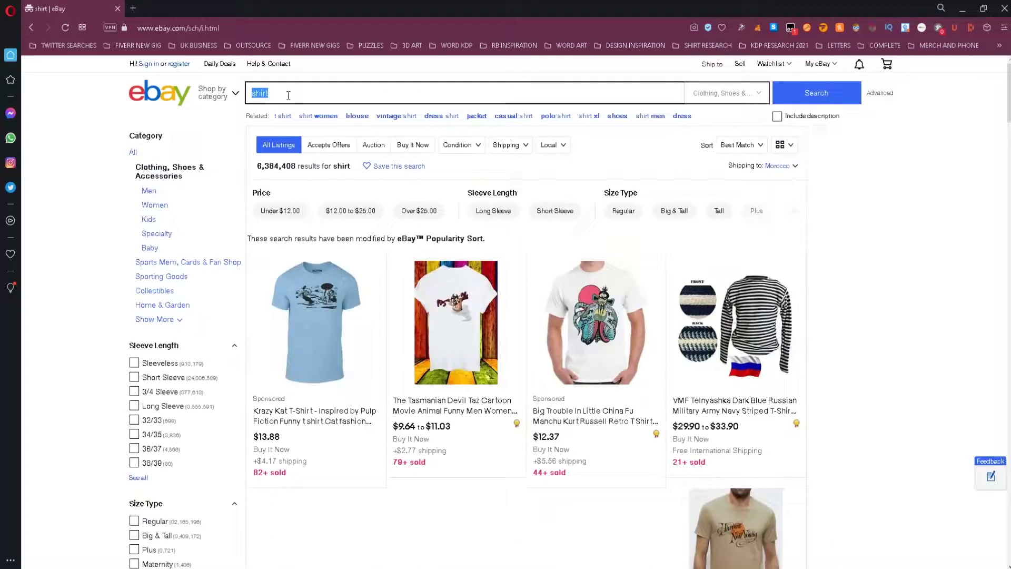
pyautogui.write('ebook')
# Run the eBay search for 'ebook'
pyautogui.press('Return')
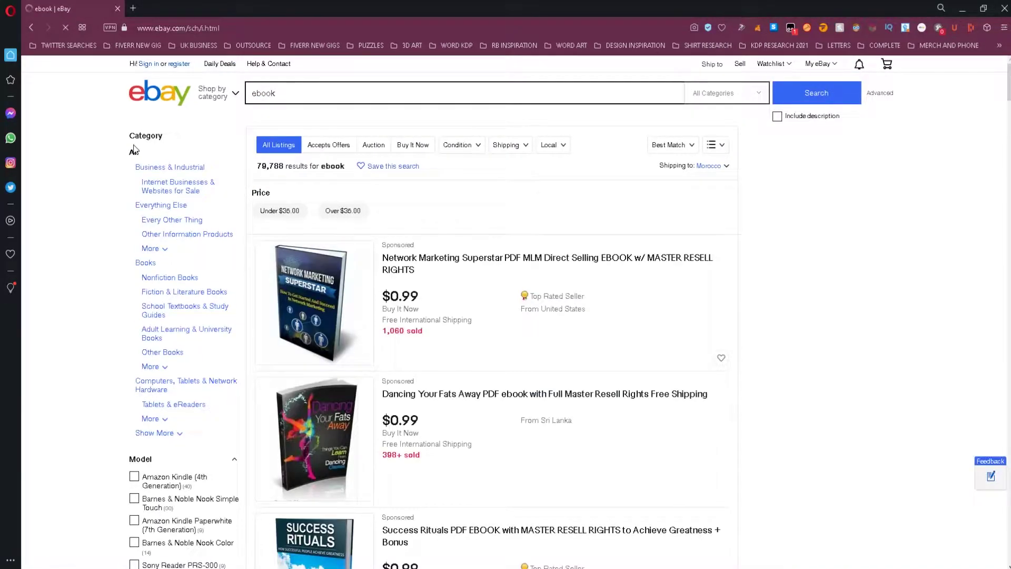
pyautogui.scroll(-1, 134, 150)
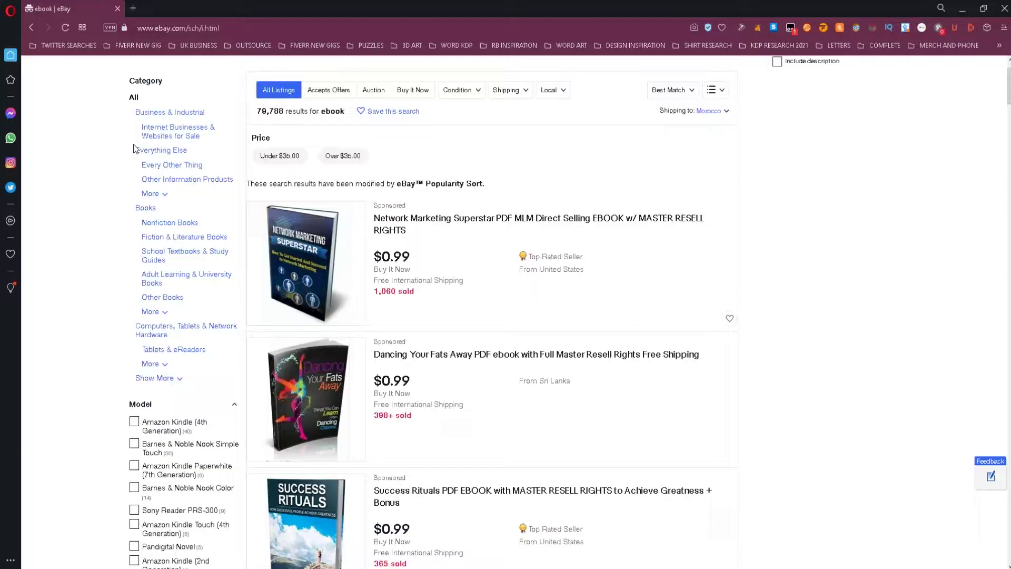
pyautogui.scroll(-1, 134, 150)
pyautogui.scroll(-1, 135, 150)
pyautogui.scroll(-1, 134, 150)
pyautogui.scroll(-1, 135, 150)
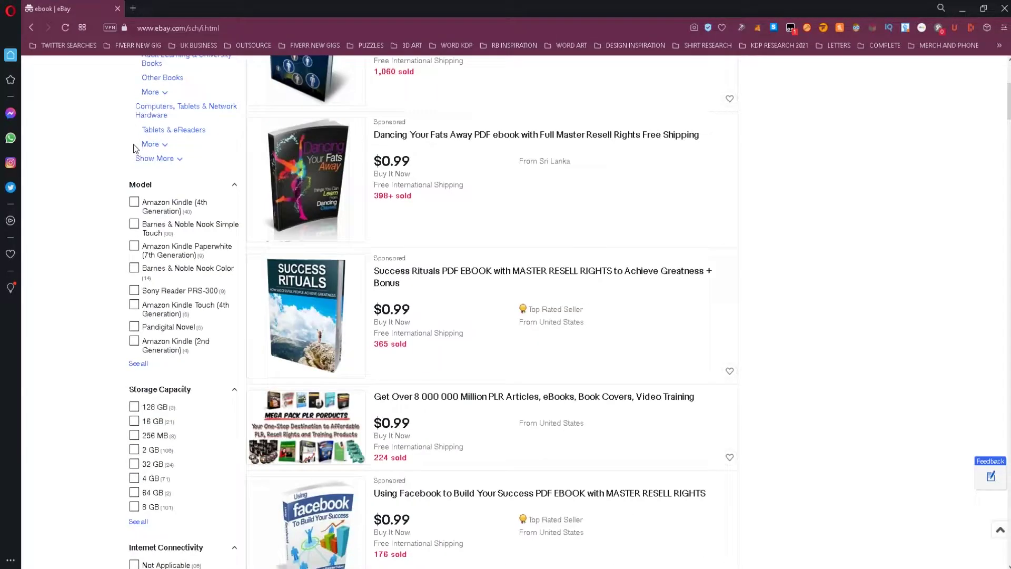
pyautogui.scroll(-1, 134, 150)
pyautogui.scroll(-1, 134, 151)
pyautogui.scroll(-3, 134, 150)
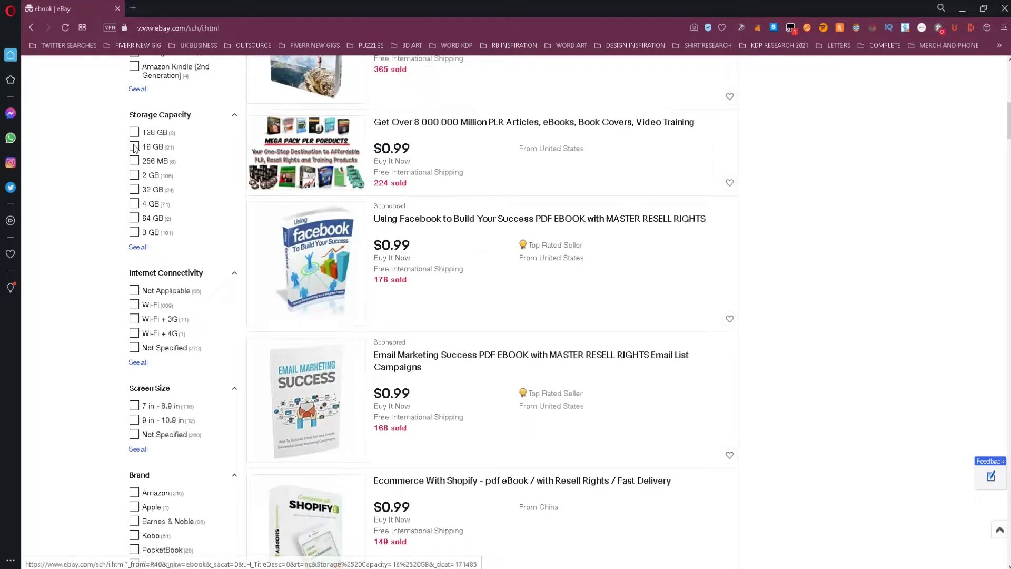
pyautogui.scroll(-1, 135, 147)
pyautogui.scroll(-2, 134, 147)
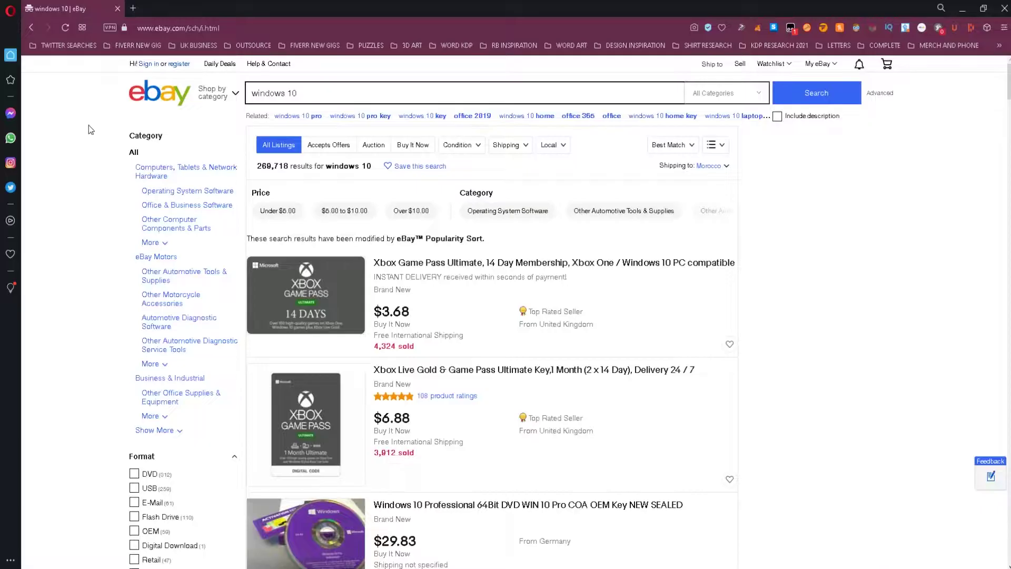
pyautogui.scroll(-1, 89, 125)
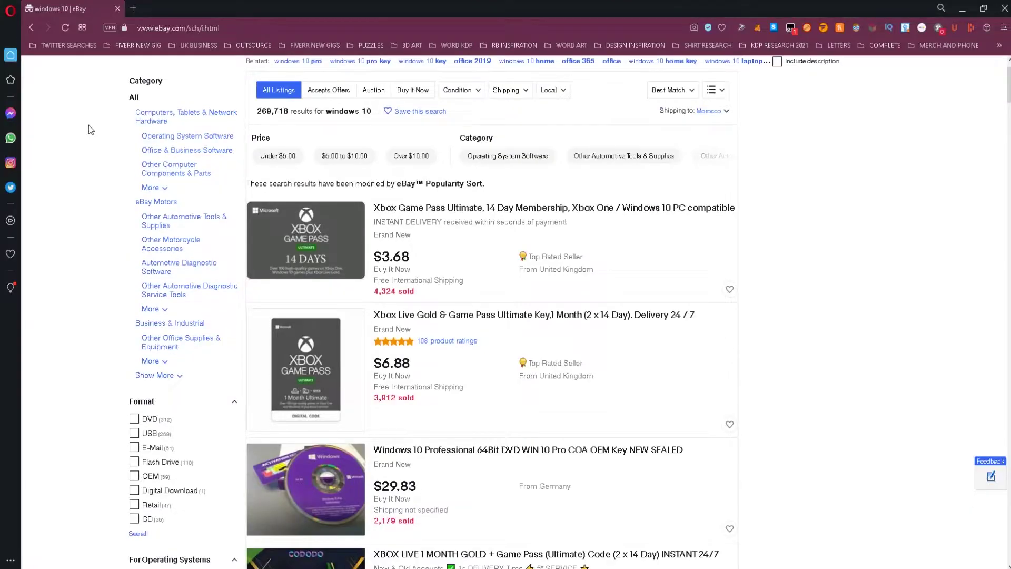
pyautogui.scroll(-3, 89, 125)
pyautogui.scroll(-1, 88, 125)
pyautogui.scroll(-1, 89, 125)
pyautogui.scroll(-2, 89, 125)
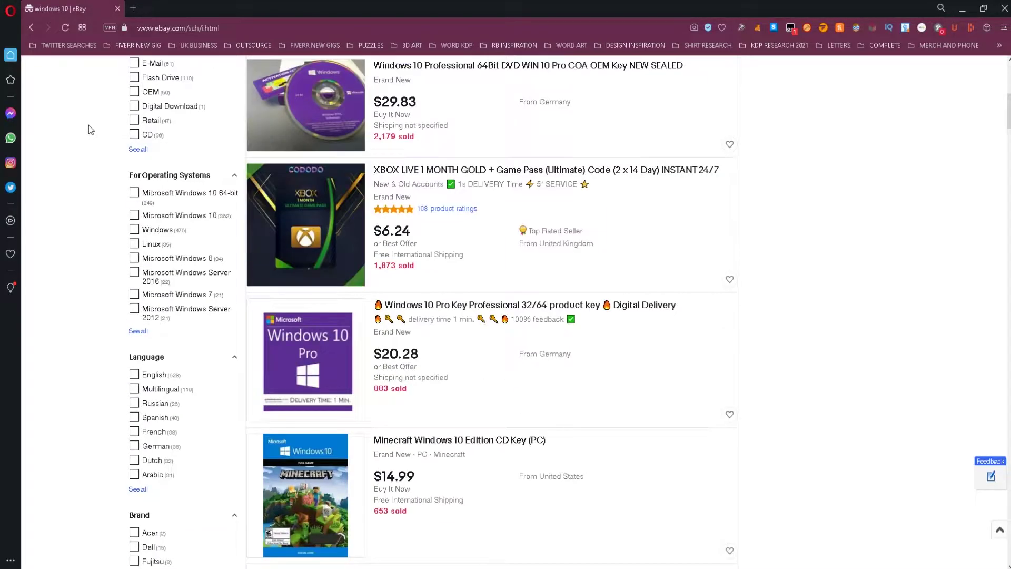
pyautogui.scroll(-1, 89, 125)
pyautogui.scroll(-1, 89, 124)
pyautogui.scroll(-1, 88, 126)
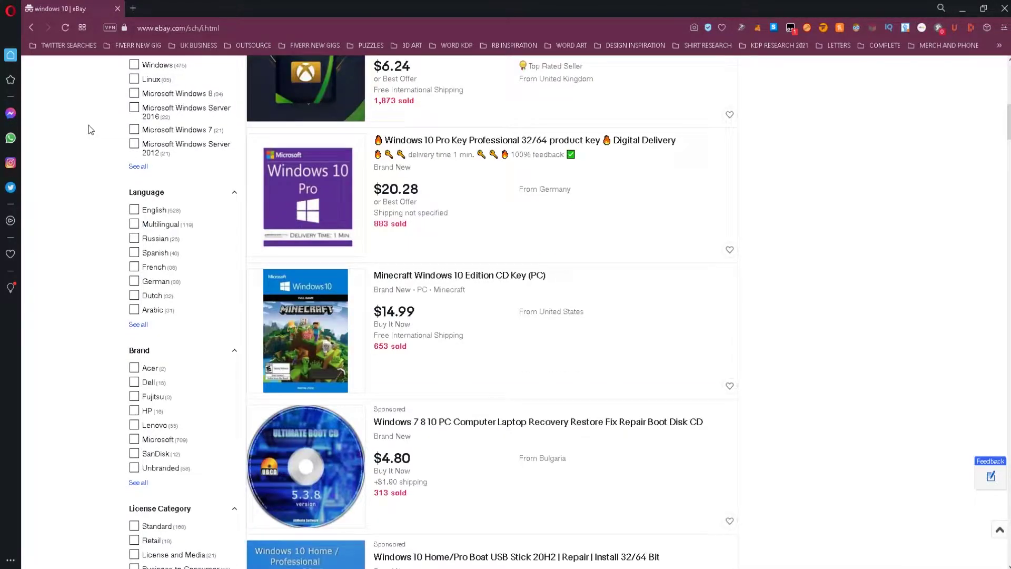
pyautogui.scroll(-2, 88, 125)
pyautogui.scroll(-2, 89, 126)
pyautogui.scroll(-1, 105, 129)
pyautogui.scroll(-3, 105, 129)
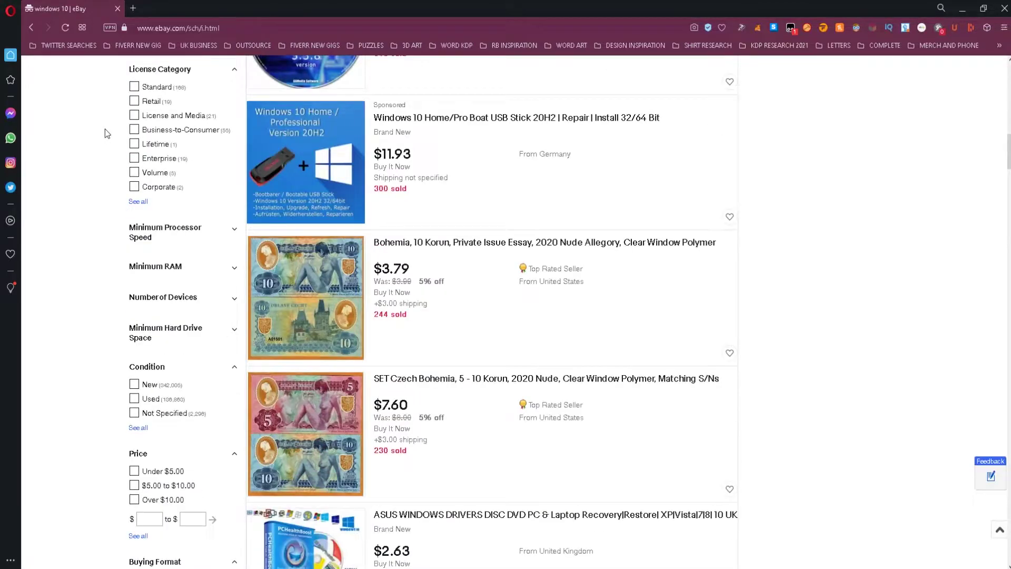
pyautogui.scroll(-2, 105, 129)
pyautogui.scroll(-1, 105, 129)
pyautogui.scroll(-1, 105, 129)
pyautogui.scroll(-1, 106, 128)
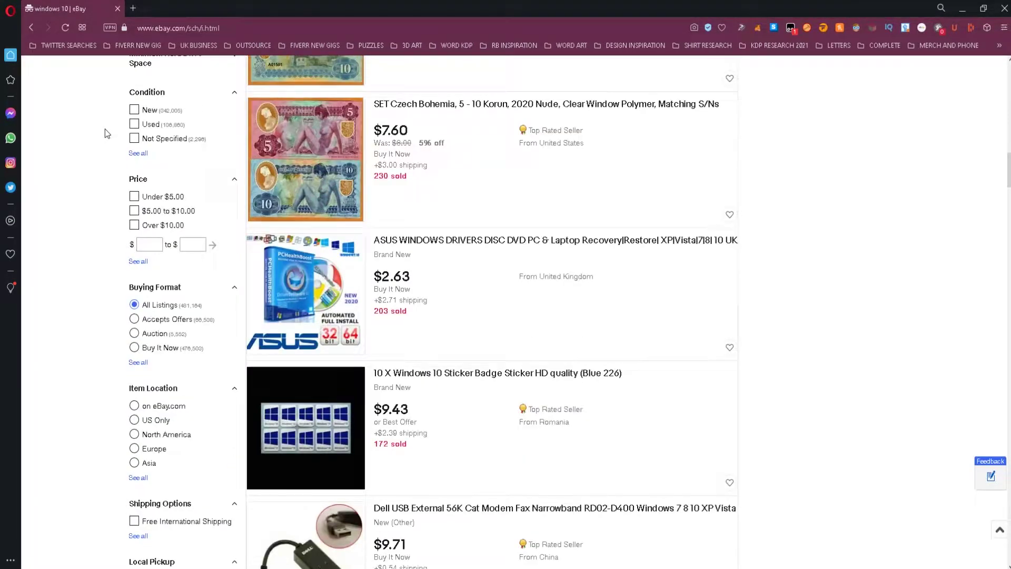
pyautogui.scroll(-1, 105, 129)
pyautogui.scroll(-2, 105, 129)
pyautogui.scroll(-3, 106, 128)
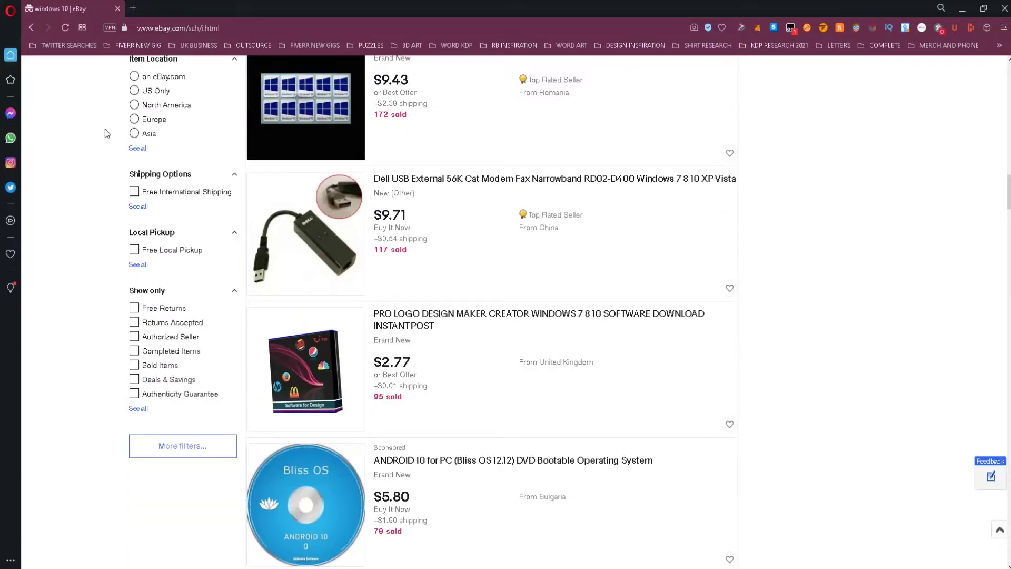
pyautogui.scroll(-1, 105, 129)
pyautogui.scroll(-1, 104, 129)
pyautogui.scroll(-1, 105, 133)
pyautogui.scroll(-2, 105, 132)
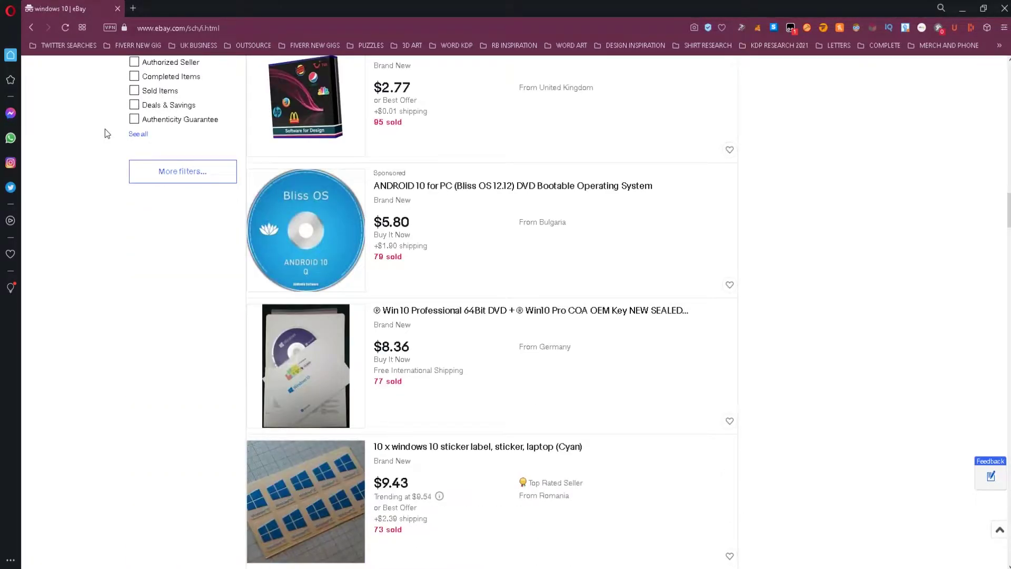
pyautogui.scroll(-2, 106, 133)
pyautogui.scroll(-1, 105, 132)
pyautogui.scroll(-1, 105, 132)
pyautogui.scroll(-1, 105, 133)
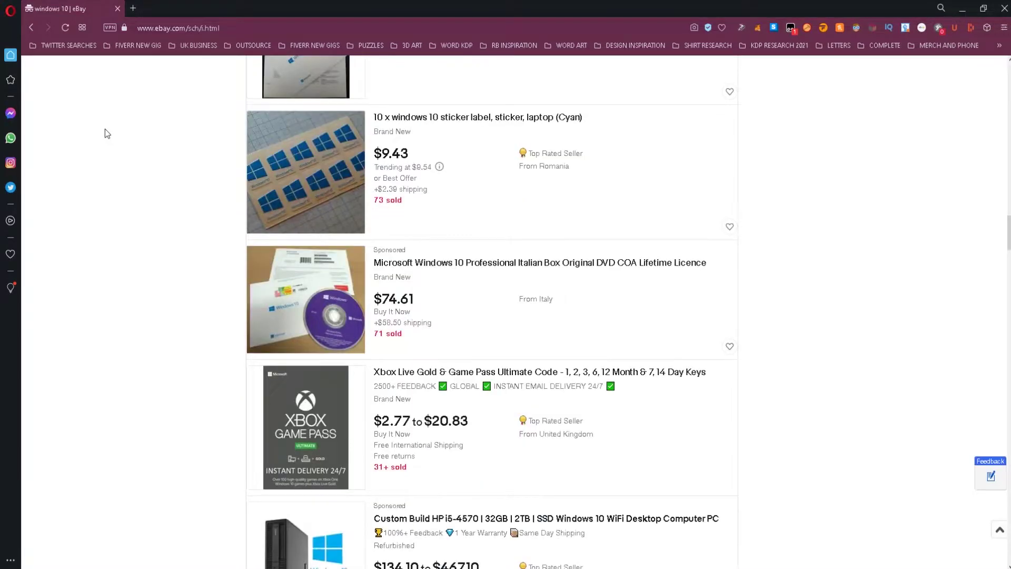
pyautogui.scroll(-2, 105, 133)
pyautogui.scroll(-1, 105, 133)
pyautogui.scroll(-1, 106, 132)
pyautogui.scroll(-1, 105, 133)
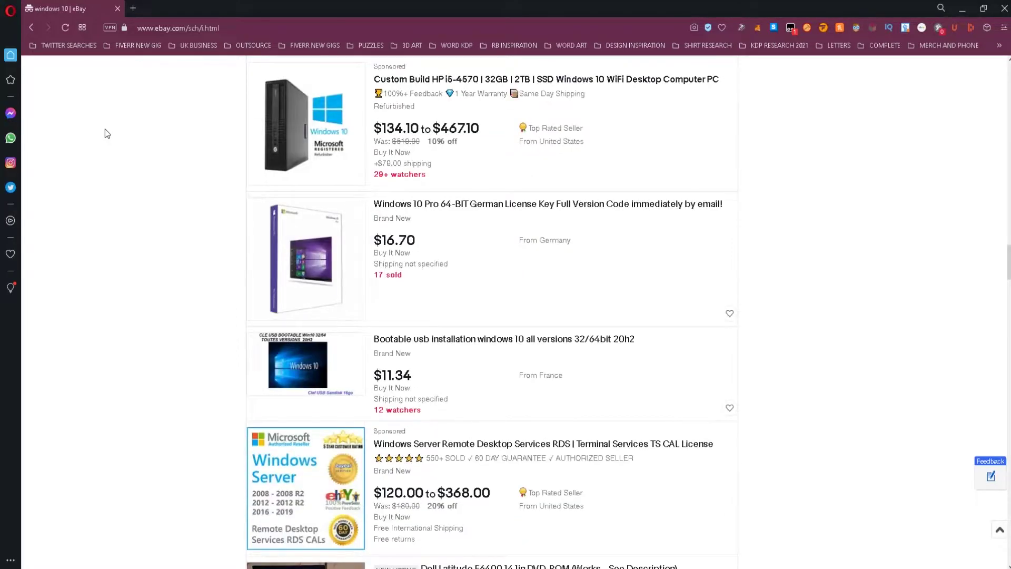
pyautogui.scroll(-1, 105, 133)
pyautogui.scroll(-1, 105, 133)
pyautogui.scroll(-1, 105, 134)
pyautogui.scroll(-1, 104, 133)
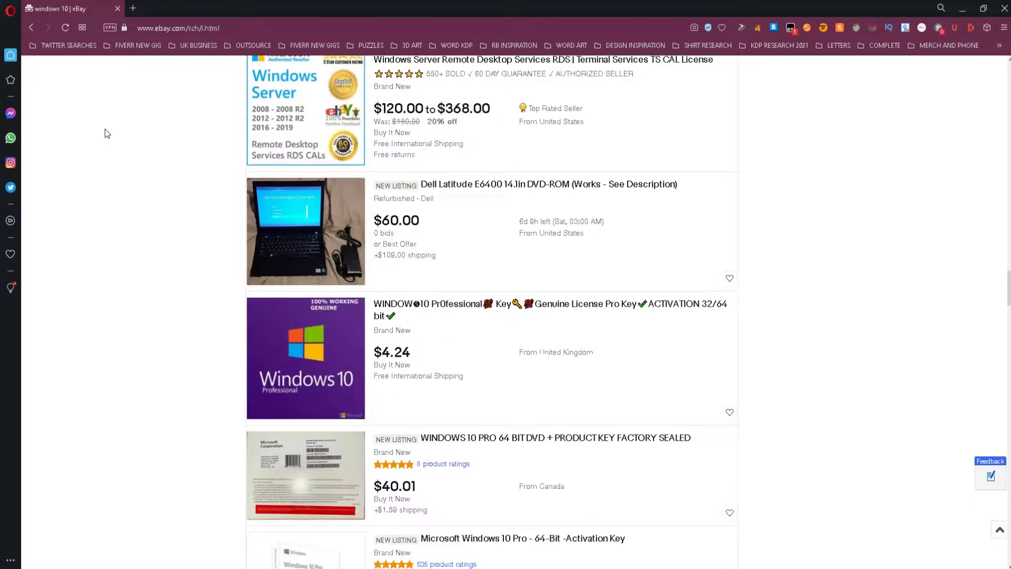
pyautogui.scroll(-2, 105, 133)
pyautogui.scroll(-1, 104, 133)
pyautogui.scroll(-1, 104, 132)
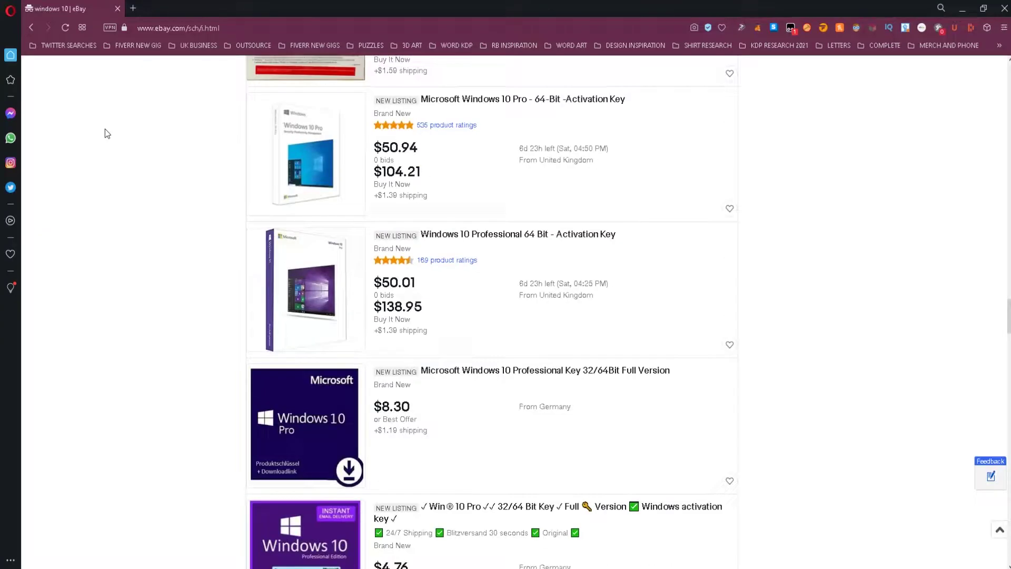
pyautogui.scroll(-1, 105, 132)
pyautogui.scroll(-1, 105, 133)
pyautogui.scroll(-2, 104, 133)
pyautogui.scroll(-1, 106, 133)
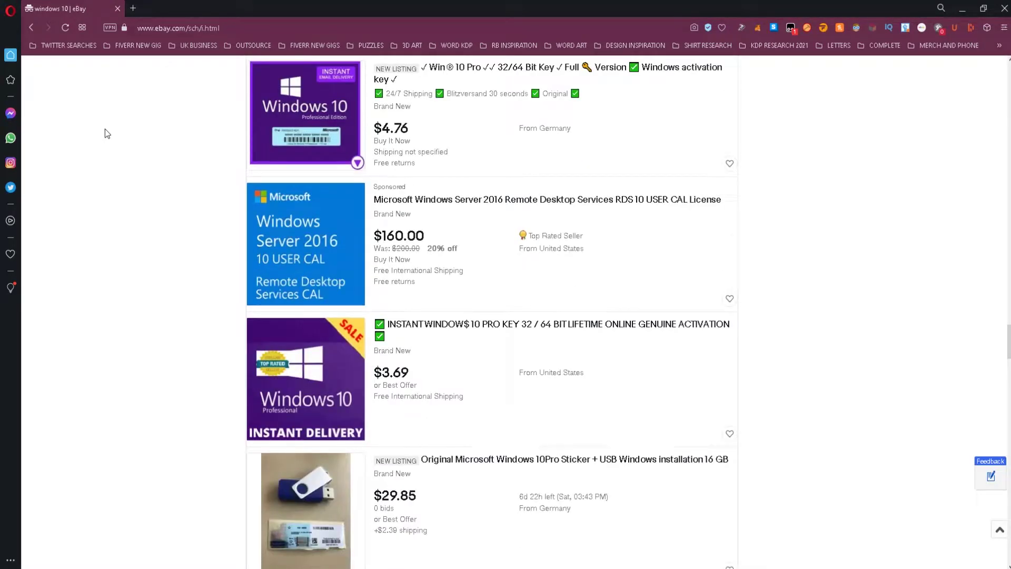
pyautogui.scroll(-1, 104, 133)
pyautogui.scroll(-1, 105, 133)
pyautogui.scroll(-2, 104, 133)
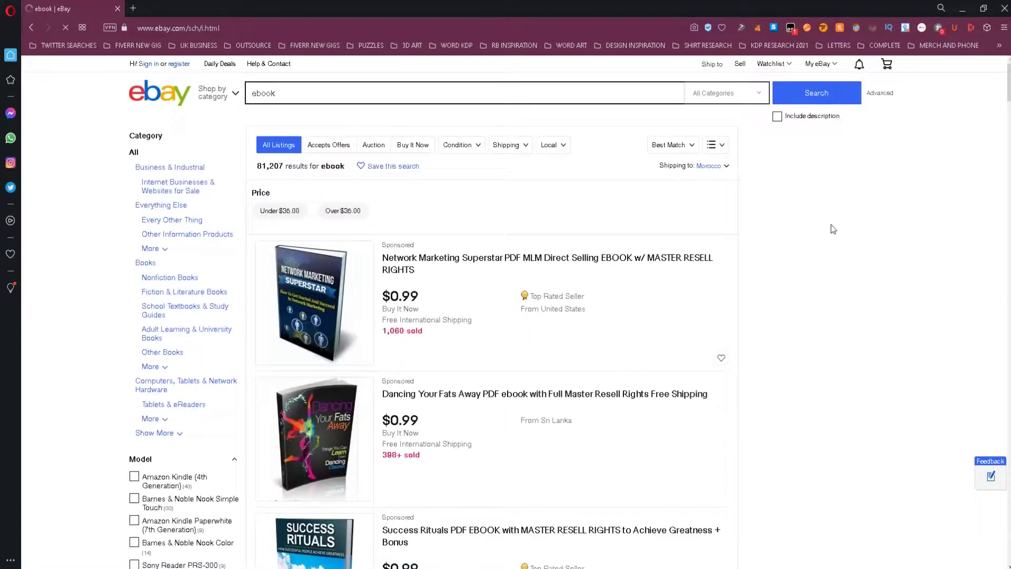
pyautogui.scroll(-1, 827, 222)
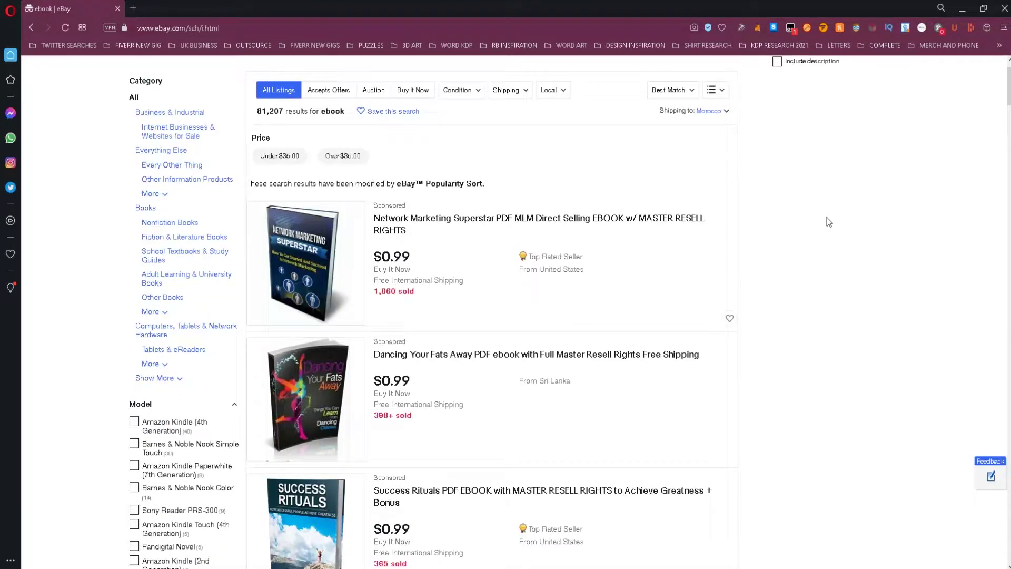
pyautogui.scroll(-2, 827, 222)
pyautogui.scroll(-1, 828, 222)
pyautogui.scroll(-2, 827, 222)
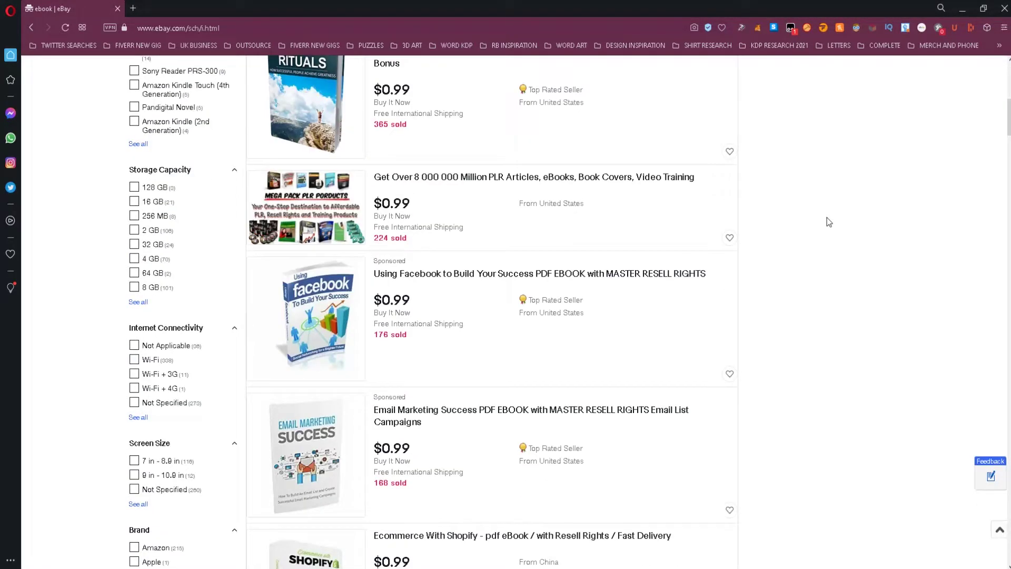
pyautogui.scroll(-1, 827, 221)
pyautogui.scroll(-2, 826, 223)
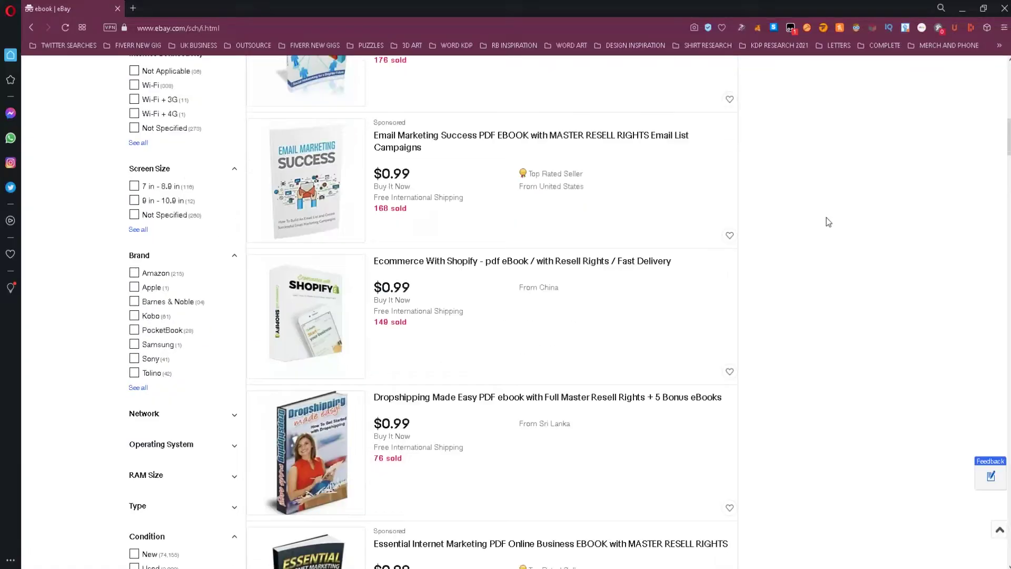
pyautogui.scroll(-1, 827, 222)
pyautogui.scroll(-1, 826, 222)
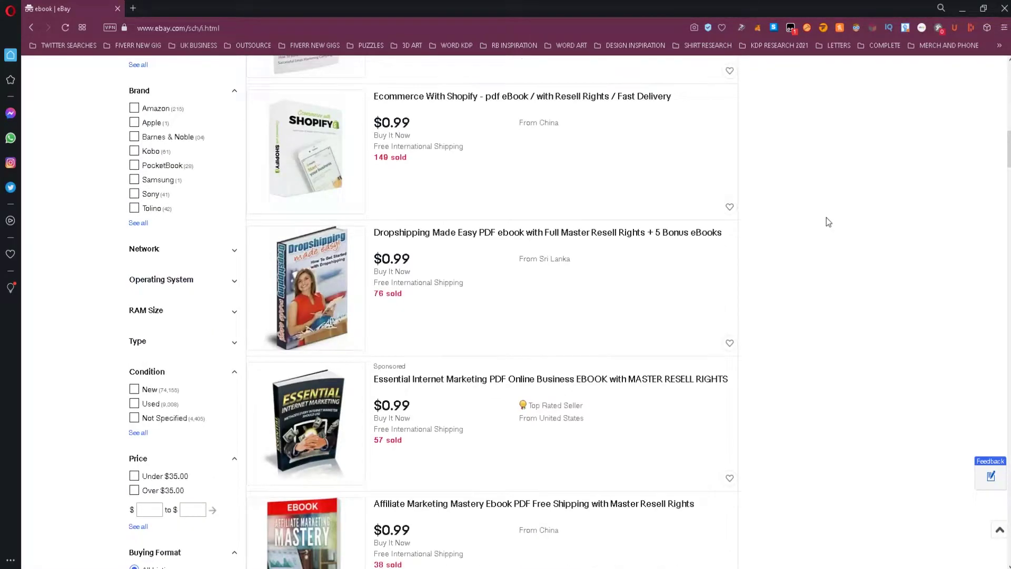
pyautogui.scroll(-1, 827, 222)
pyautogui.scroll(-2, 827, 222)
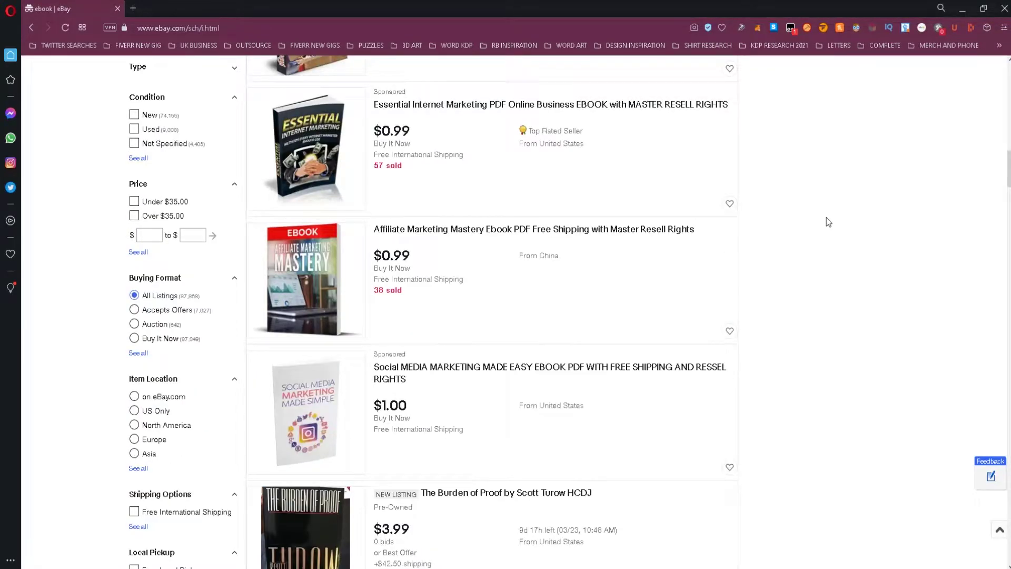
pyautogui.scroll(-3, 826, 222)
pyautogui.scroll(-2, 827, 222)
pyautogui.scroll(-1, 826, 222)
pyautogui.scroll(-1, 826, 222)
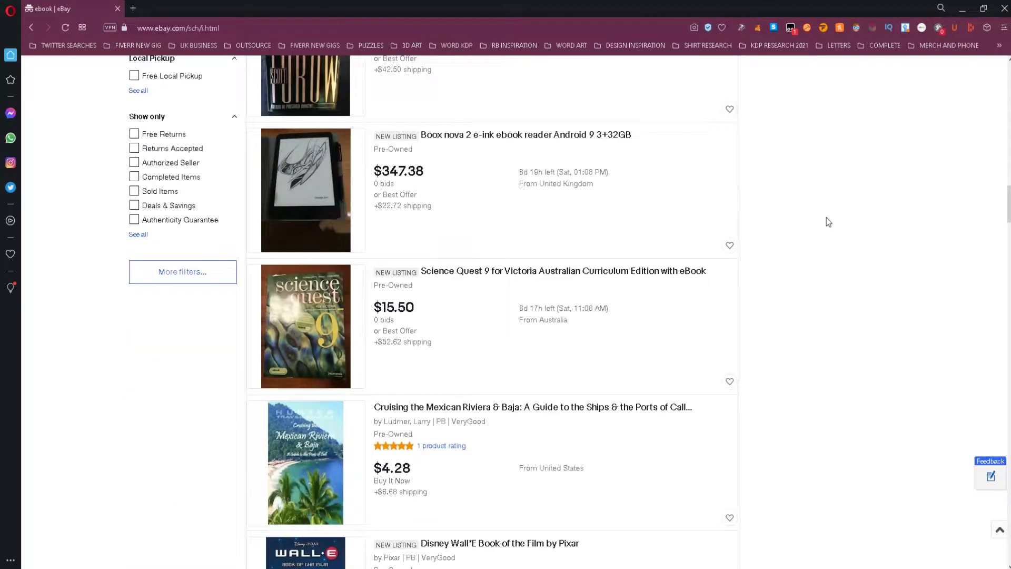
pyautogui.scroll(-3, 827, 223)
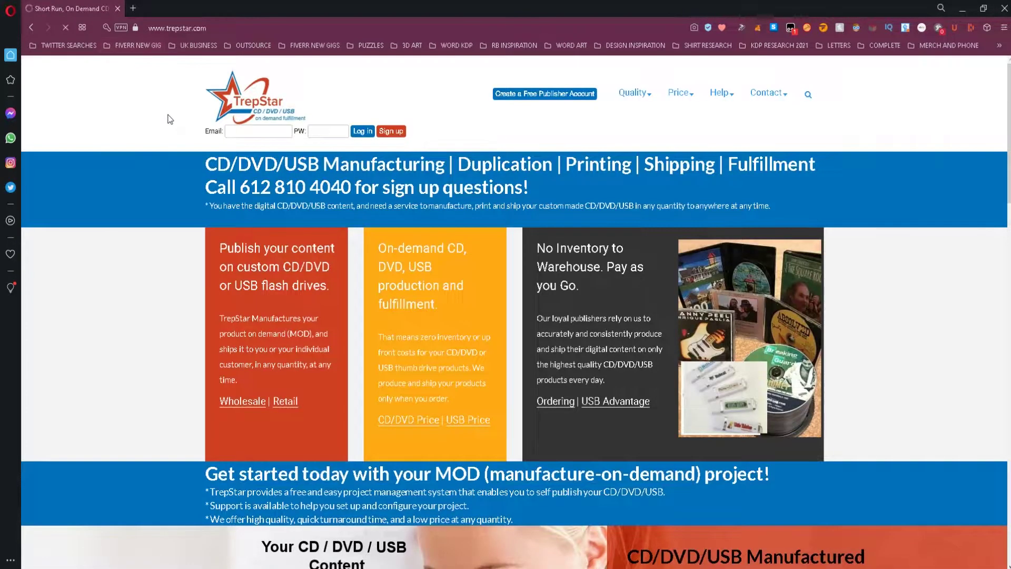
pyautogui.scroll(-1, 168, 119)
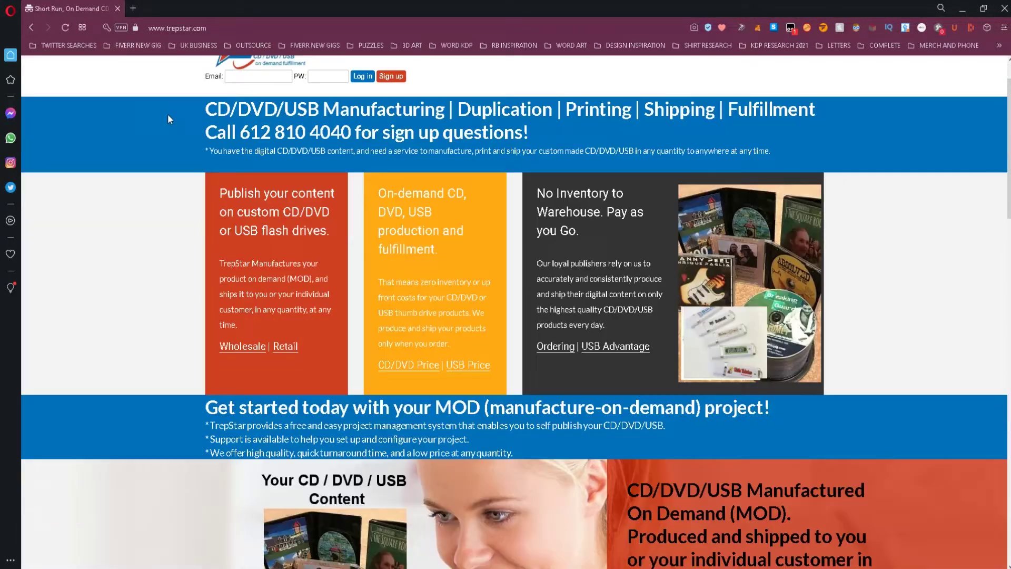
pyautogui.scroll(-1, 168, 119)
pyautogui.scroll(-2, 167, 119)
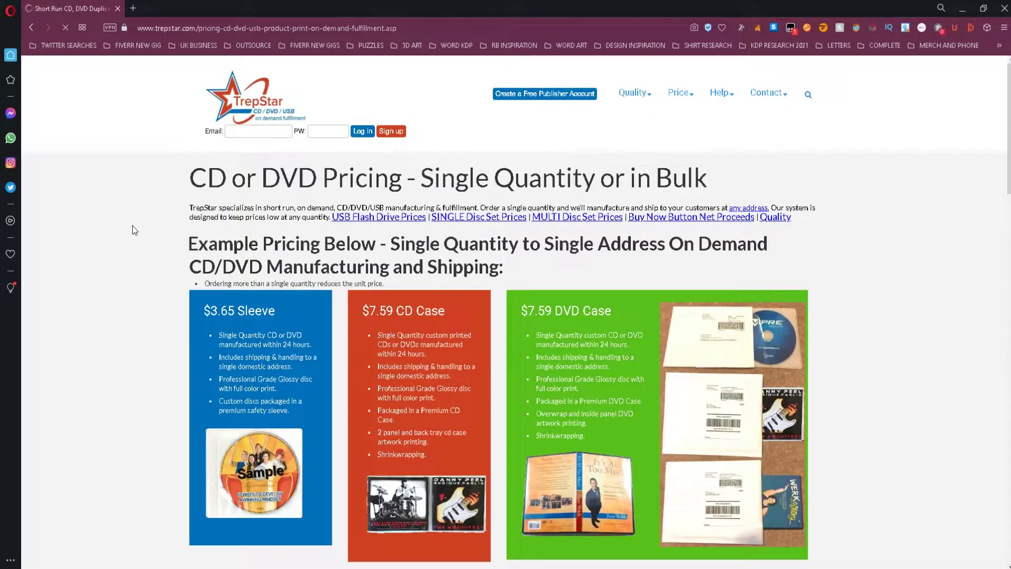
pyautogui.scroll(-2, 135, 246)
pyautogui.scroll(-1, 134, 238)
pyautogui.scroll(-1, 134, 230)
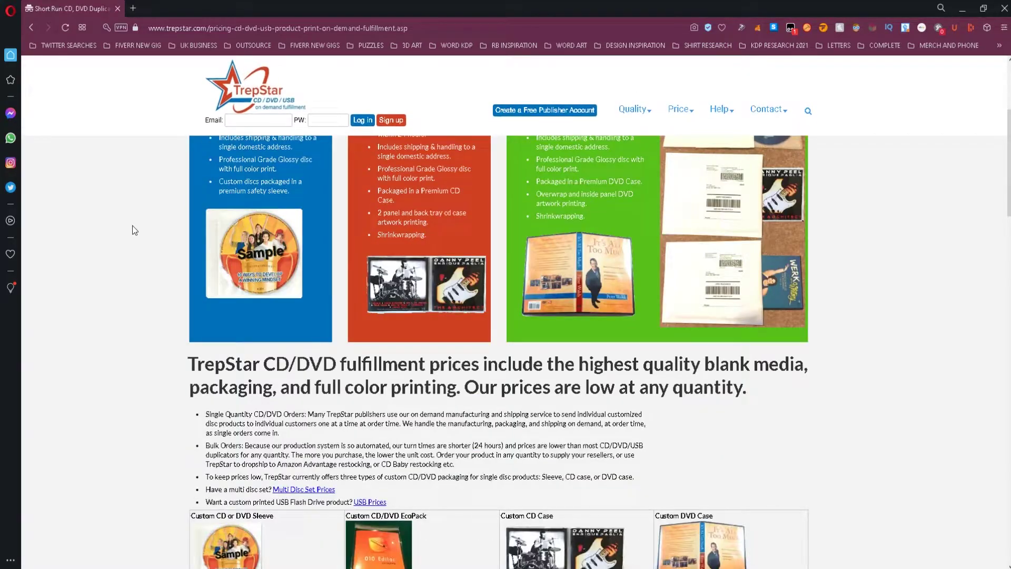
pyautogui.scroll(-3, 133, 229)
pyautogui.scroll(-1, 134, 230)
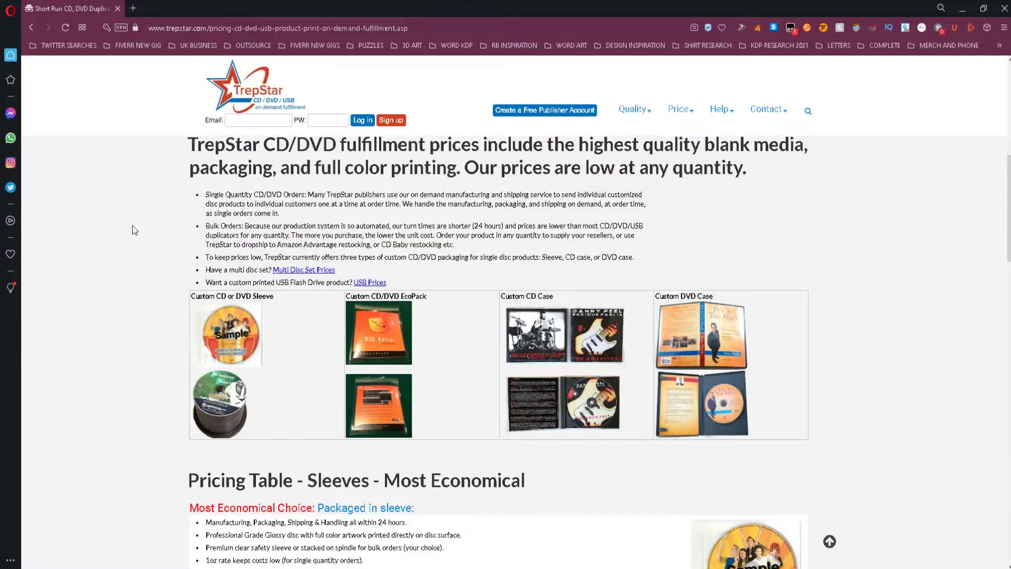
pyautogui.scroll(-3, 133, 230)
pyautogui.scroll(-1, 132, 231)
pyautogui.scroll(-1, 133, 230)
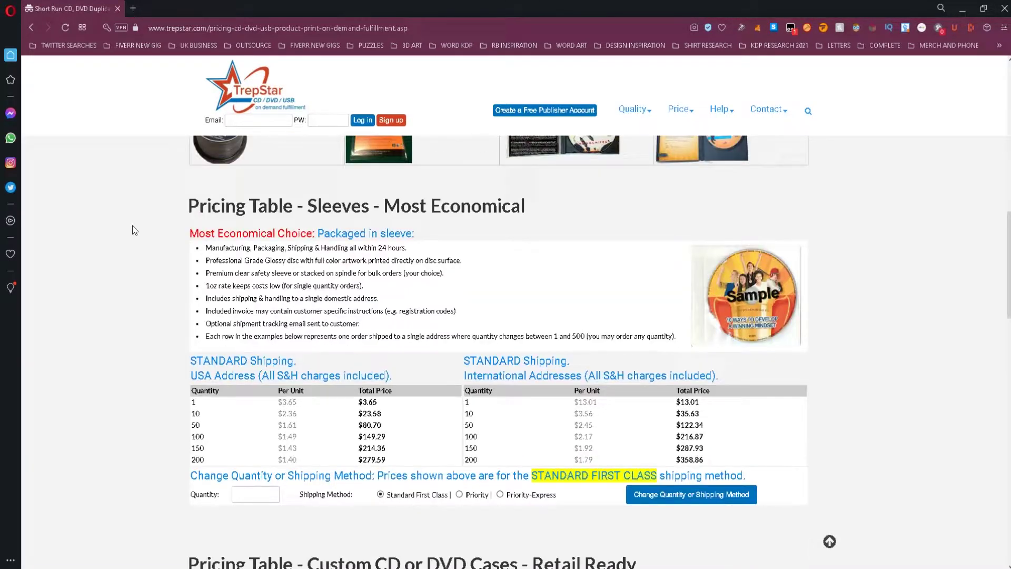
pyautogui.scroll(-2, 133, 230)
pyautogui.scroll(-1, 133, 230)
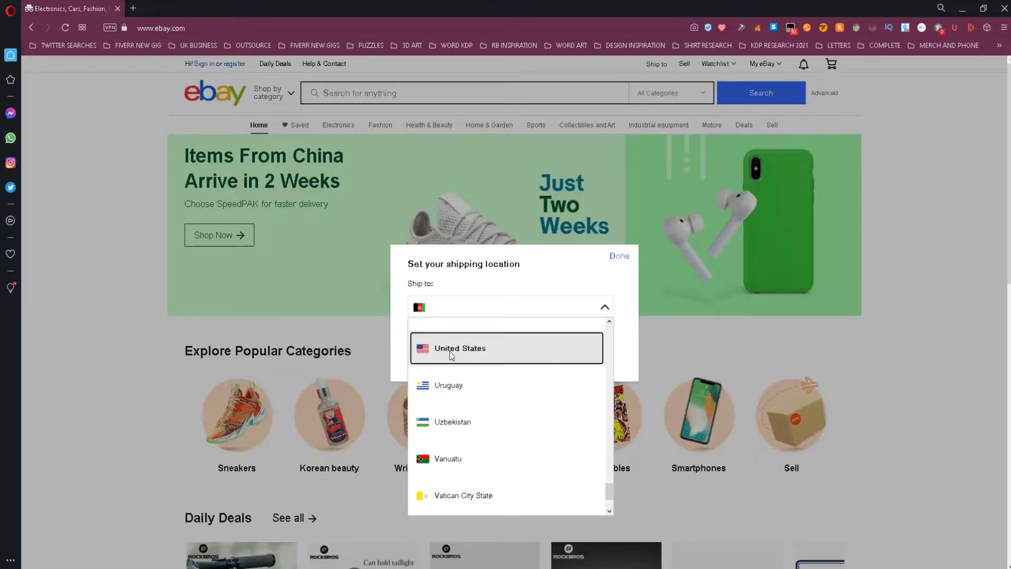
# Keep the United States as the shipping location and confirm it
pyautogui.click(506, 348)
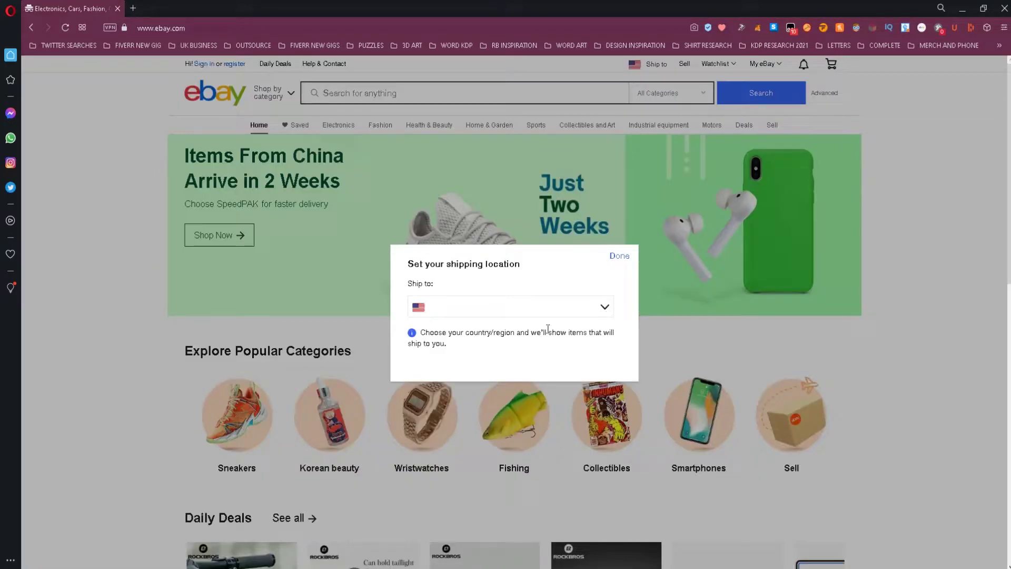
pyautogui.click(620, 256)
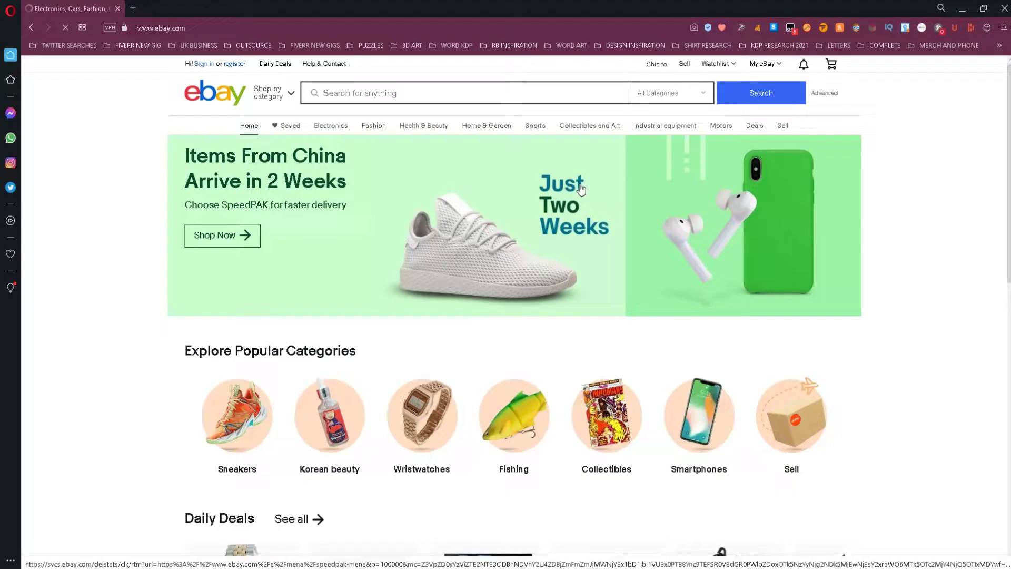
pyautogui.scroll(-2, 581, 188)
pyautogui.scroll(-2, 616, 206)
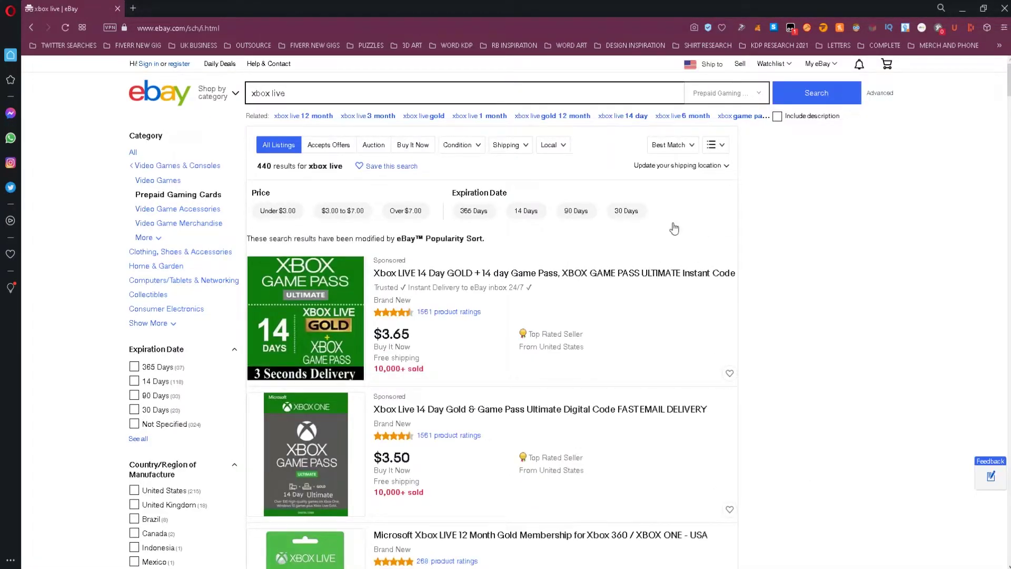
pyautogui.scroll(-1, 675, 229)
pyautogui.scroll(-2, 674, 228)
pyautogui.scroll(-2, 673, 229)
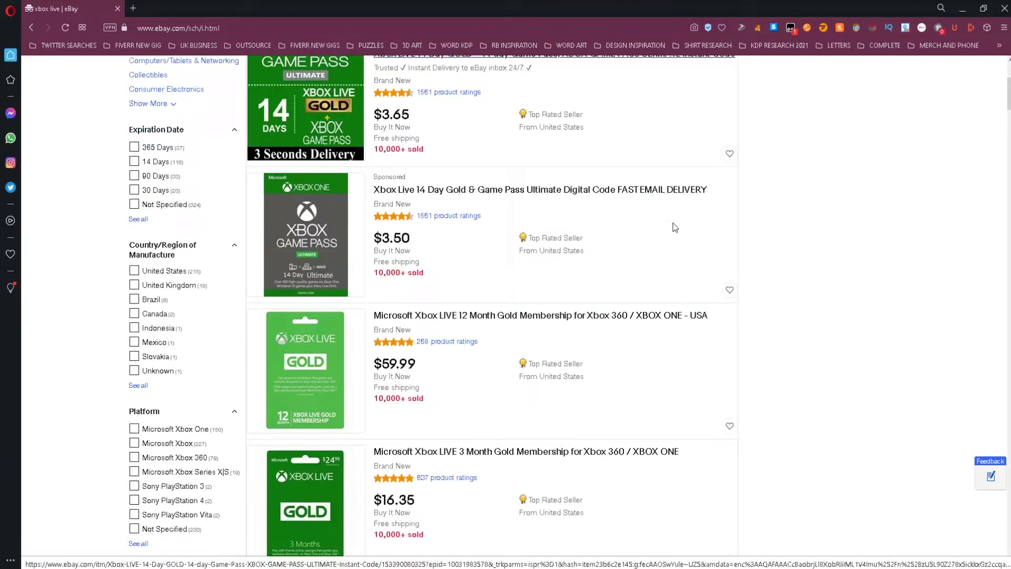
pyautogui.scroll(-1, 673, 228)
pyautogui.scroll(-2, 674, 228)
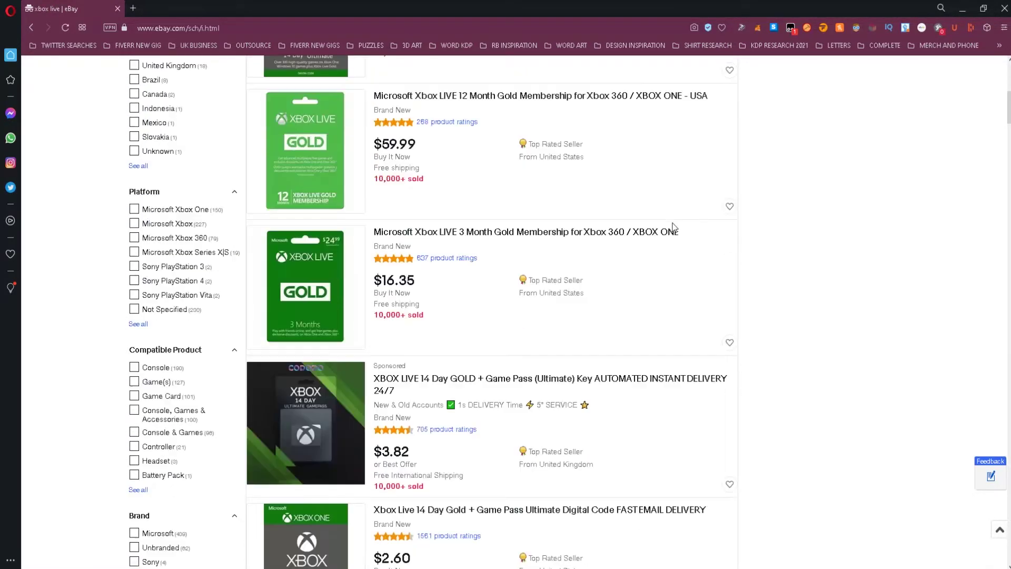
pyautogui.scroll(-2, 674, 229)
pyautogui.scroll(-1, 674, 229)
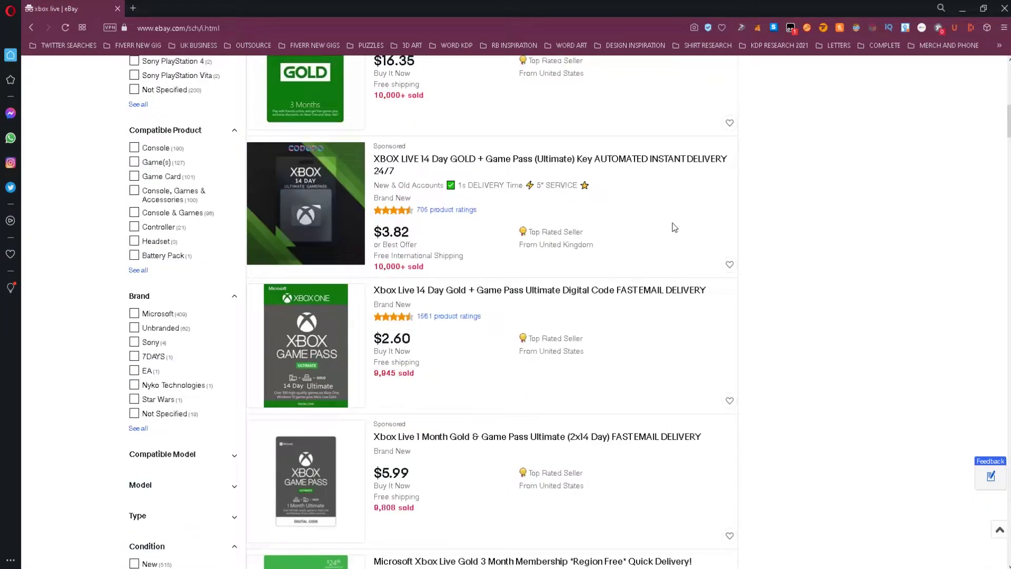
pyautogui.scroll(-1, 674, 229)
pyautogui.scroll(-2, 674, 229)
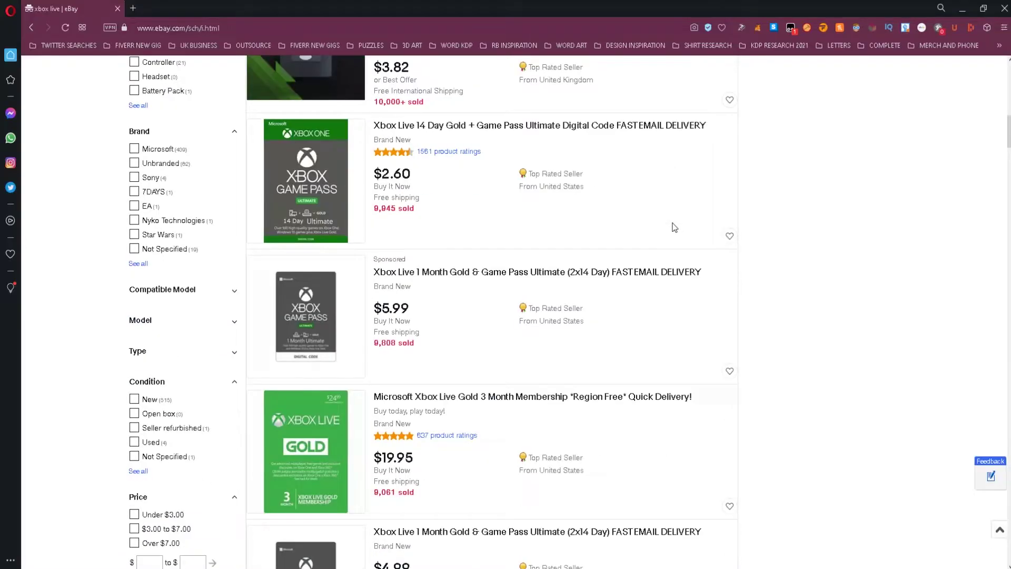
pyautogui.scroll(-1, 674, 228)
pyautogui.scroll(-2, 674, 228)
pyautogui.scroll(-1, 674, 228)
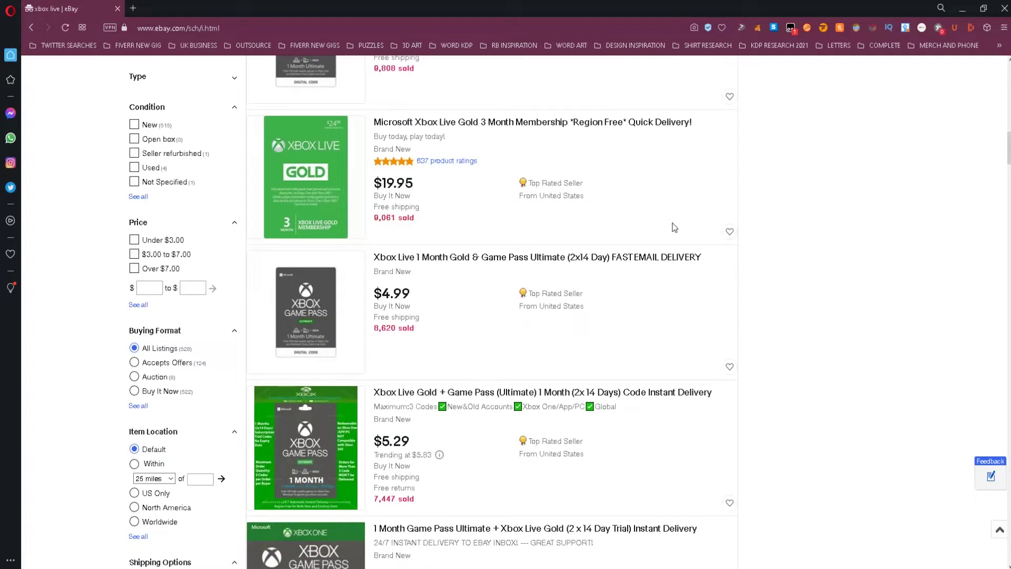
pyautogui.scroll(-2, 675, 229)
pyautogui.scroll(-1, 673, 229)
pyautogui.scroll(-1, 674, 228)
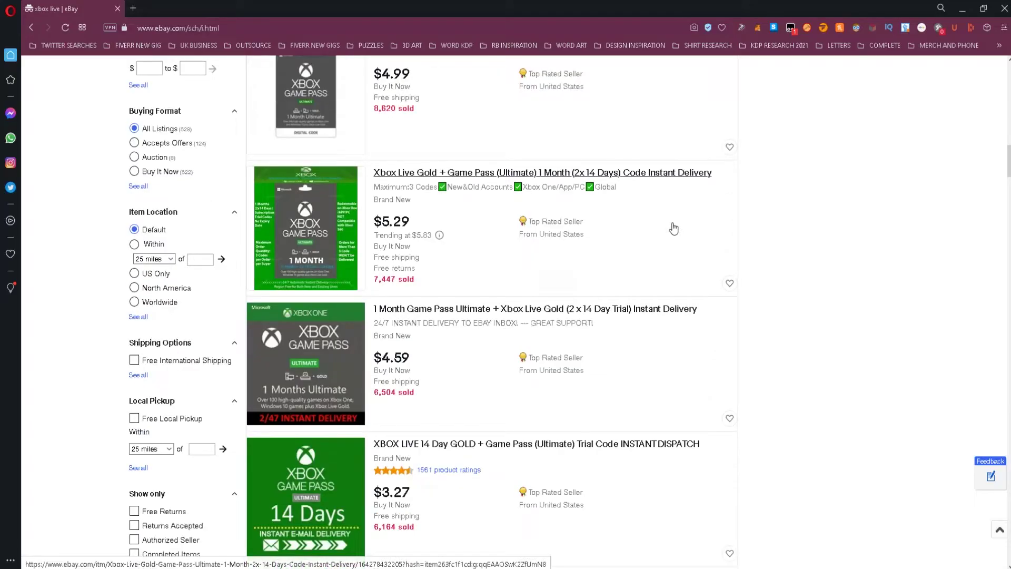
pyautogui.scroll(-2, 673, 228)
pyautogui.scroll(-1, 674, 228)
pyautogui.scroll(-3, 674, 228)
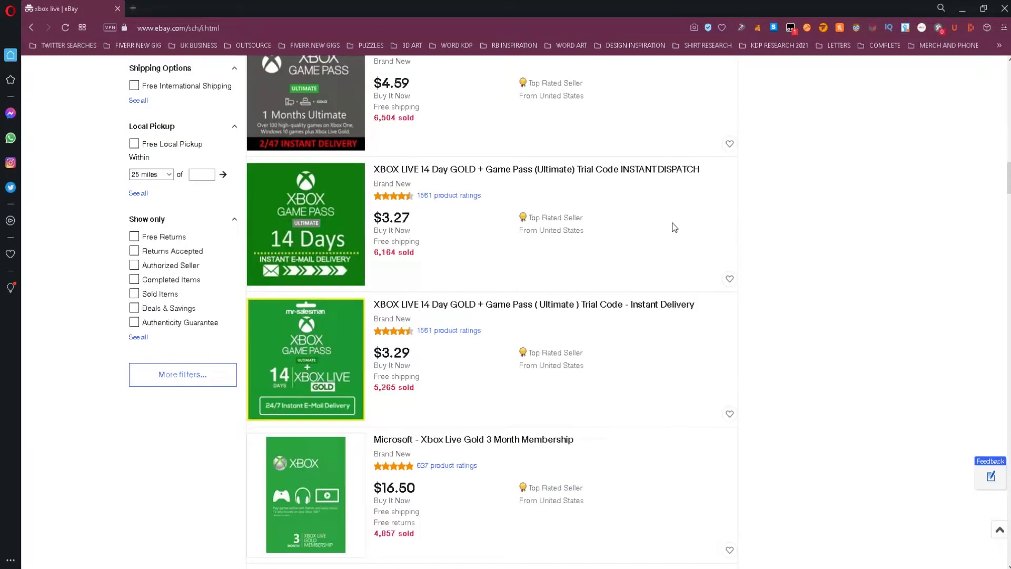
pyautogui.scroll(-1, 674, 228)
pyautogui.scroll(-1, 674, 228)
pyautogui.scroll(-2, 674, 227)
pyautogui.scroll(-1, 674, 229)
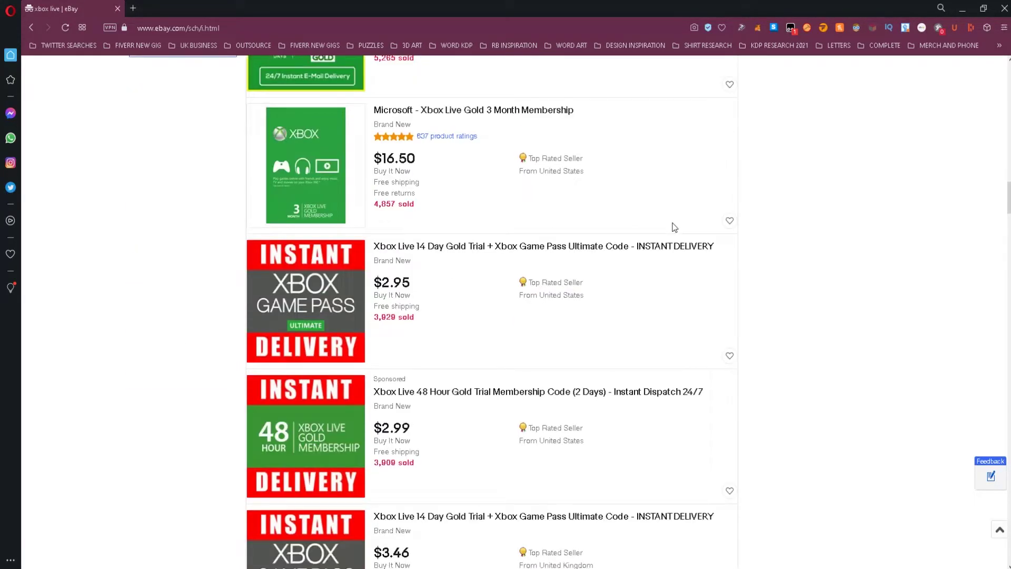
pyautogui.scroll(-1, 674, 228)
pyautogui.scroll(-4, 674, 228)
pyautogui.scroll(-2, 673, 228)
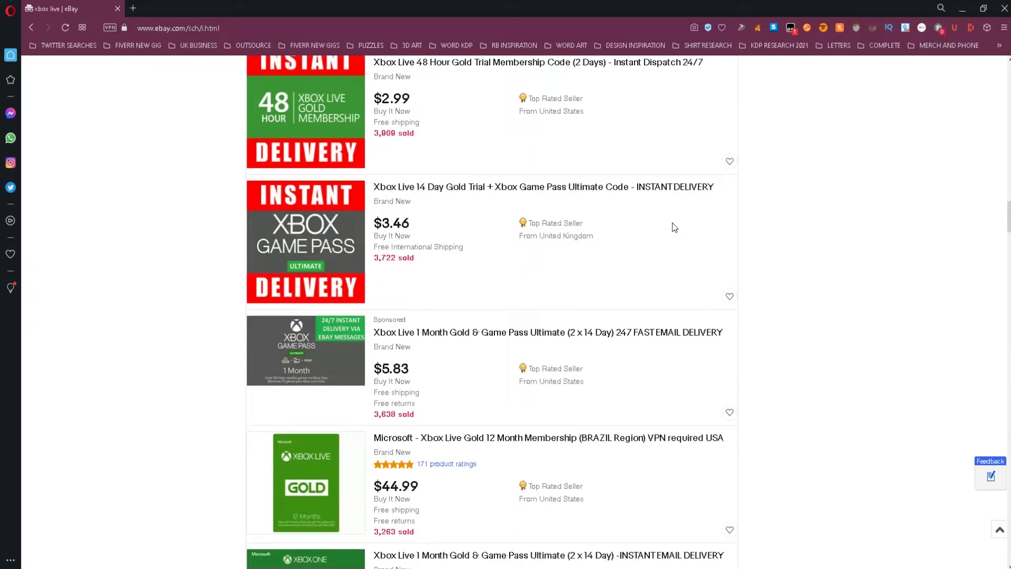
pyautogui.scroll(-2, 673, 228)
pyautogui.scroll(-1, 672, 227)
pyautogui.scroll(-1, 672, 228)
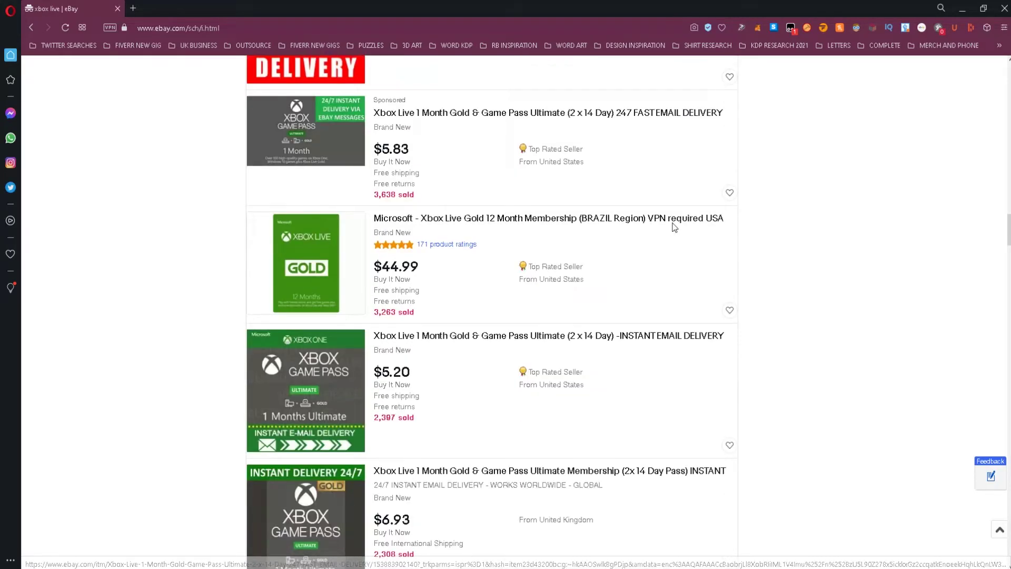
pyautogui.scroll(-1, 674, 228)
pyautogui.scroll(-1, 674, 229)
pyautogui.scroll(-1, 673, 228)
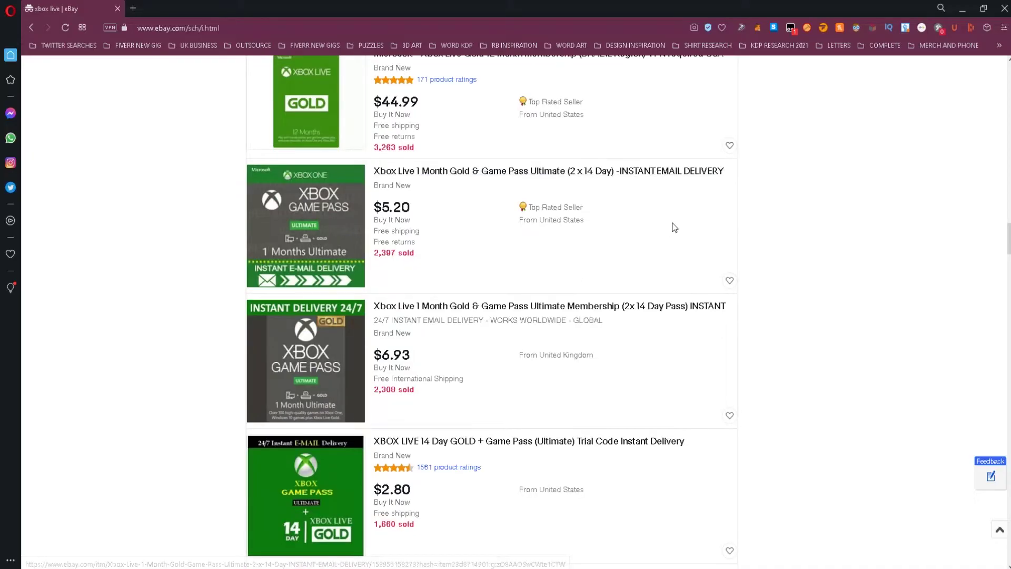
pyautogui.scroll(-1, 674, 228)
pyautogui.scroll(-2, 674, 227)
pyautogui.scroll(-1, 674, 228)
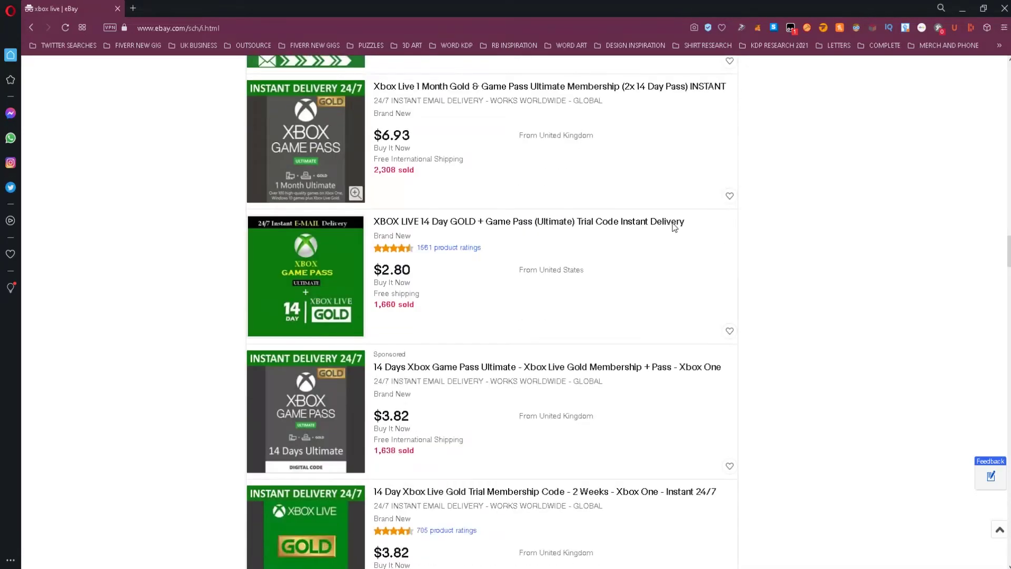